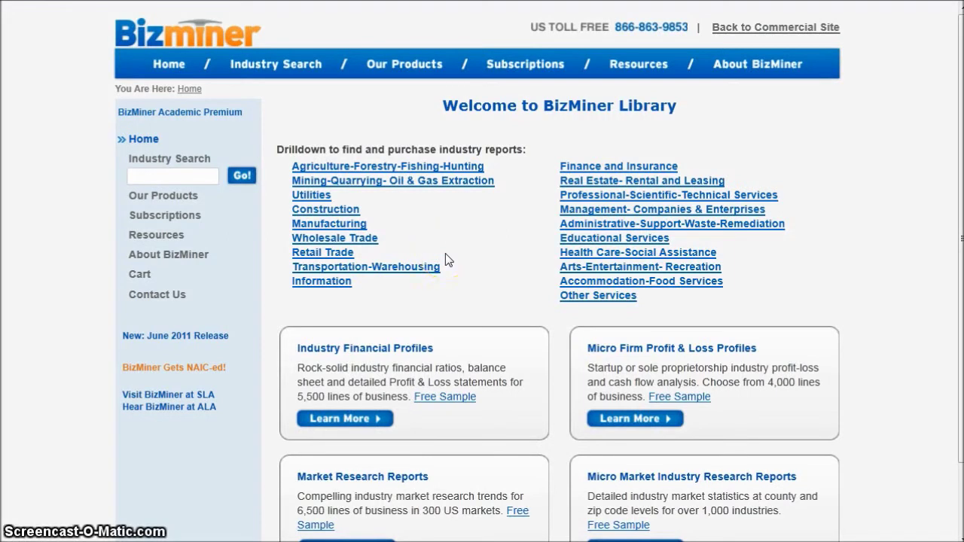
Step: Search industries for 'sporting goods' and scroll through the matching results
left_click(166, 175)
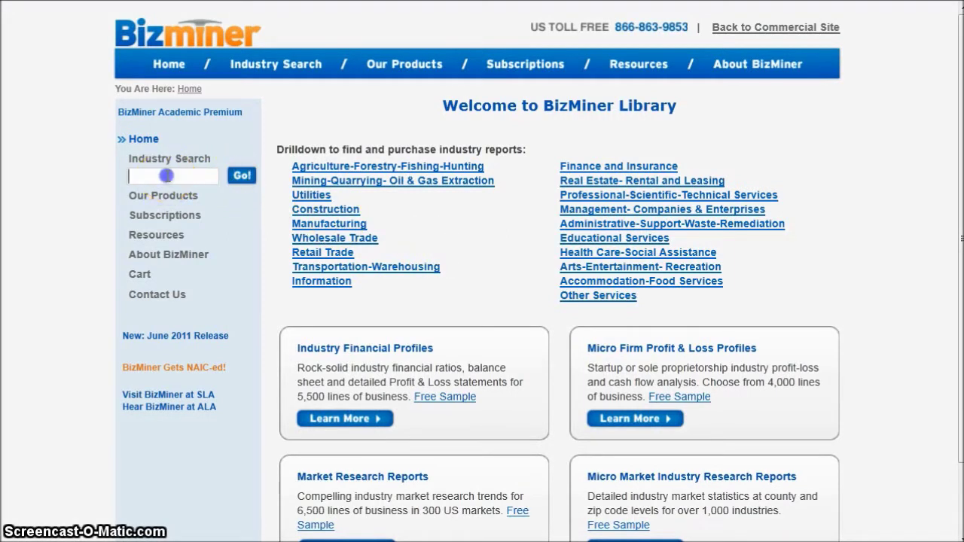
type("spor")
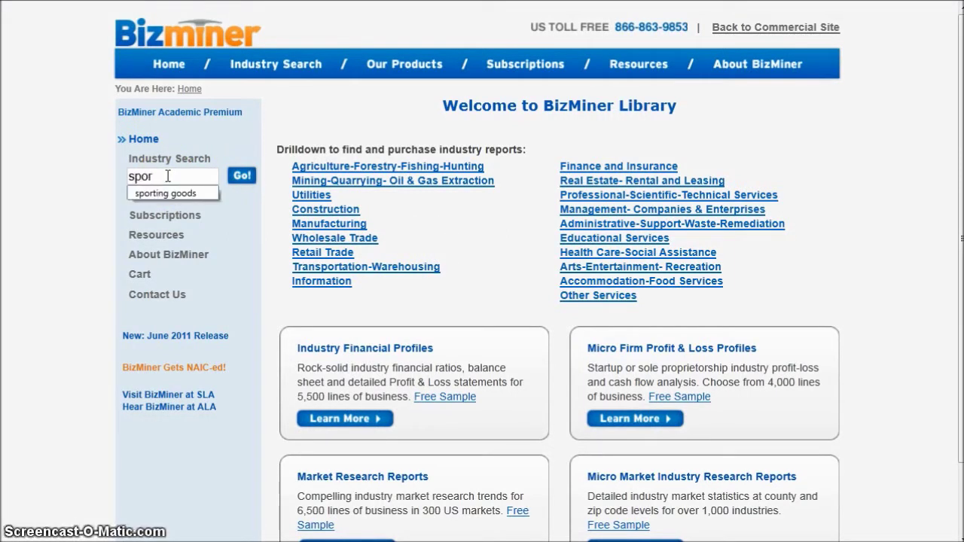
left_click(157, 192)
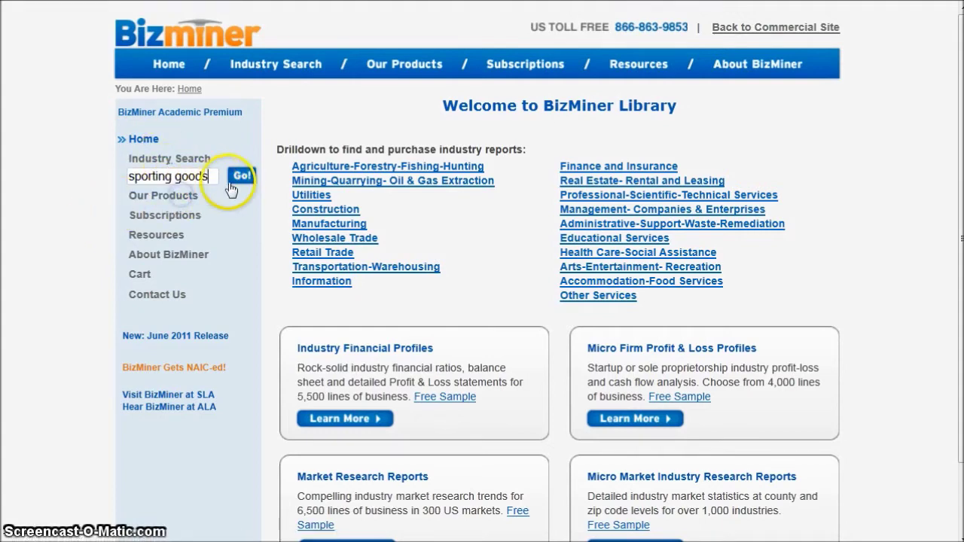
left_click(241, 176)
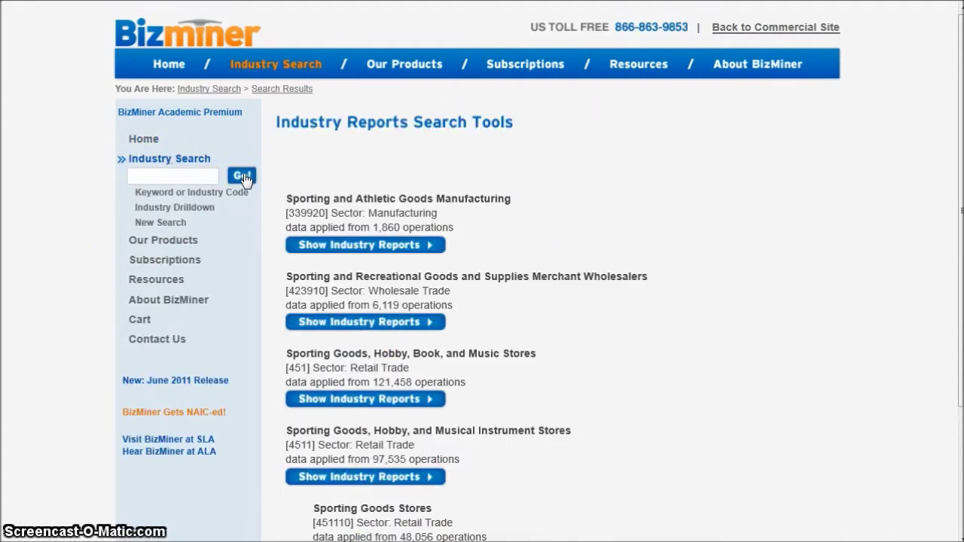
scroll(516, 219, "down", 2)
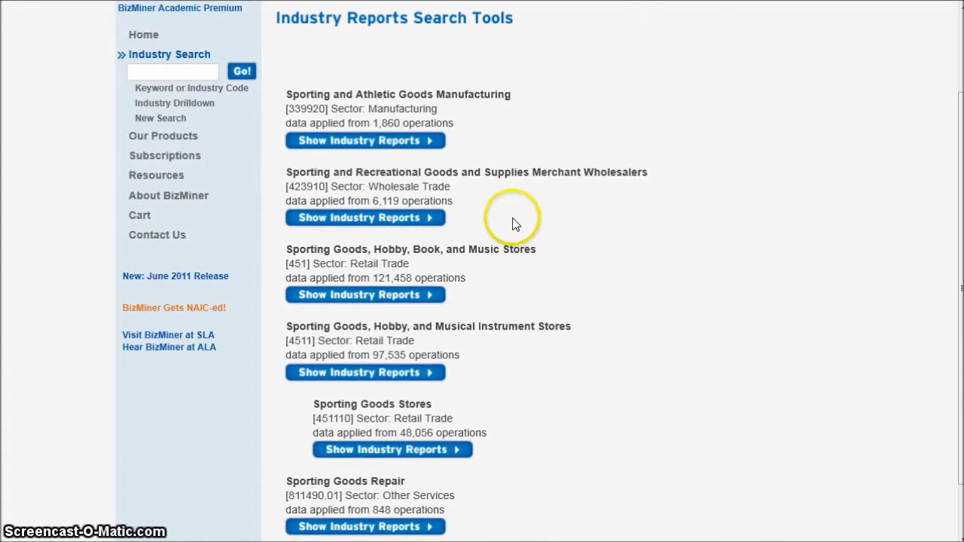
scroll(482, 249, "down", 2)
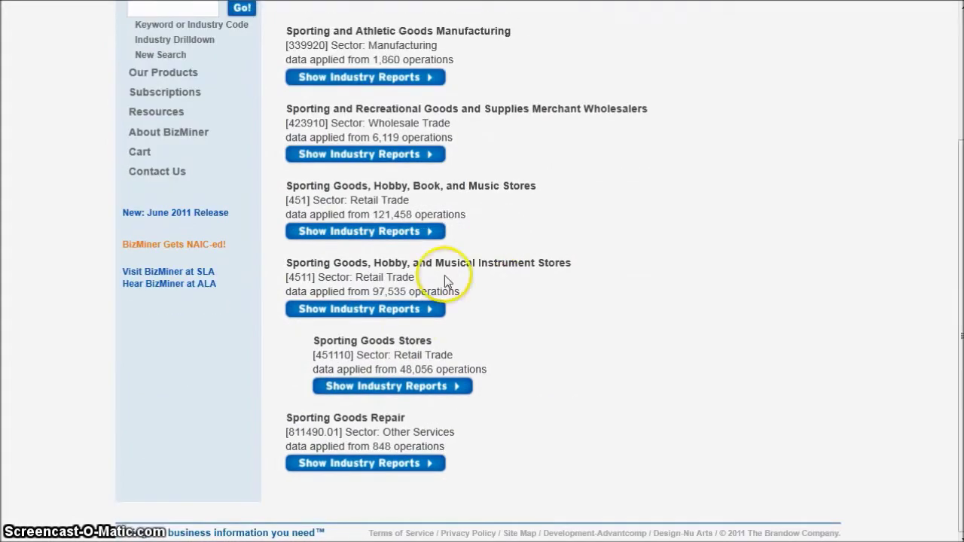
Step: Open the report options for Sporting Goods Stores (451110) and browse the report types
left_click(403, 387)
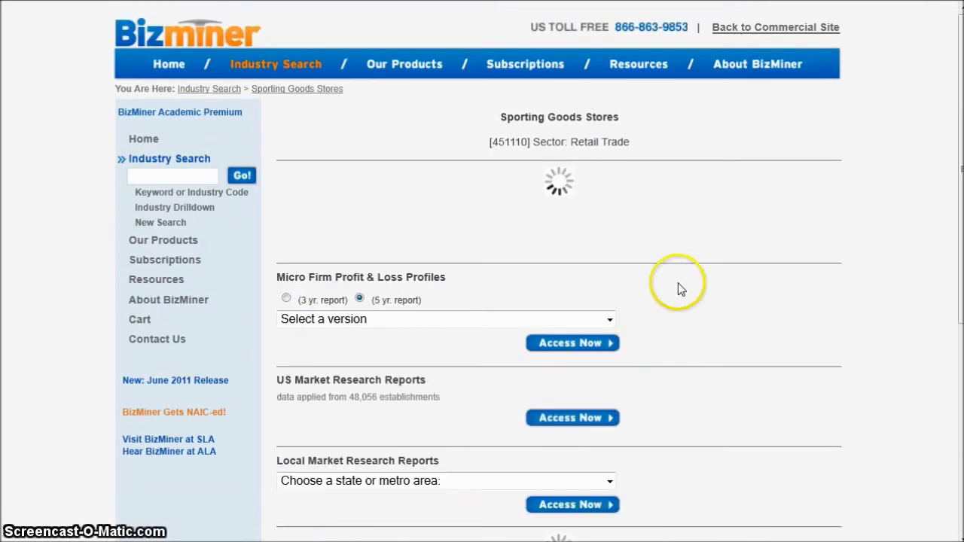
scroll(699, 278, "down", 3)
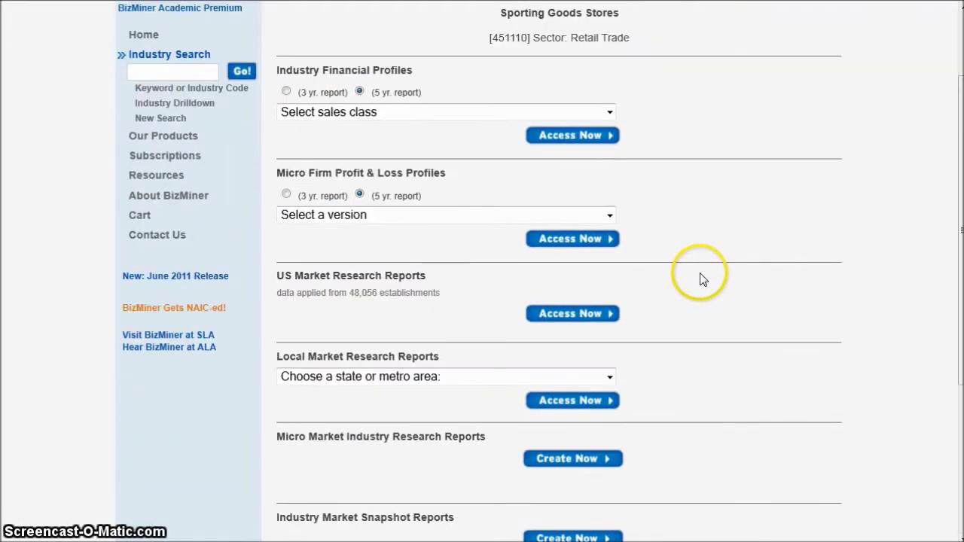
scroll(701, 279, "down", 3)
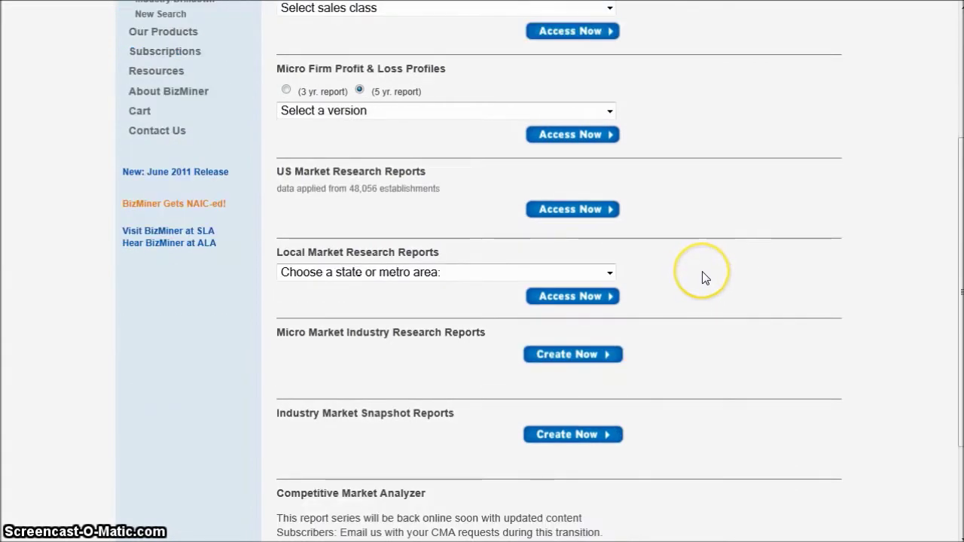
scroll(702, 276, "up", 3)
scroll(704, 276, "up", 3)
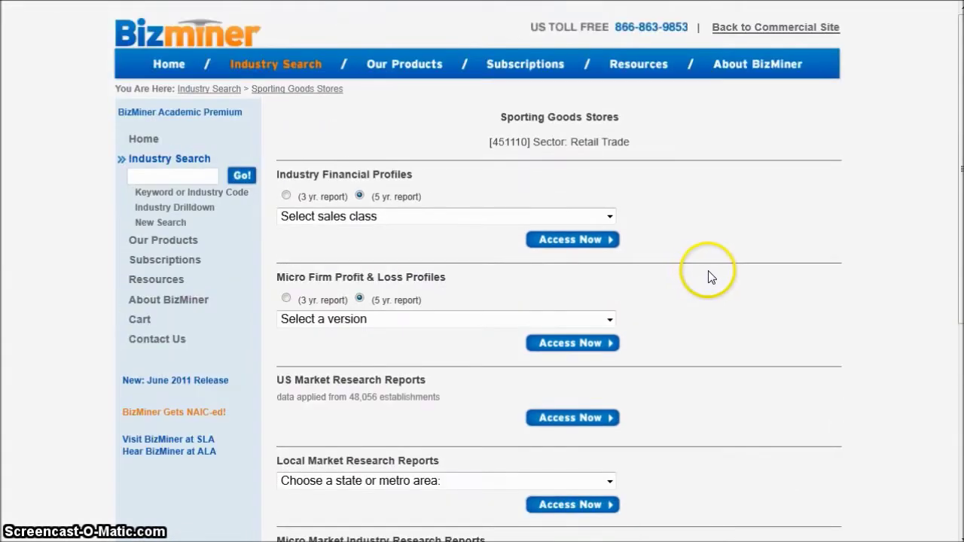
Step: Highlight the Retail Trade sector name, then return to the Library home page
left_click_drag(646, 141, 574, 146)
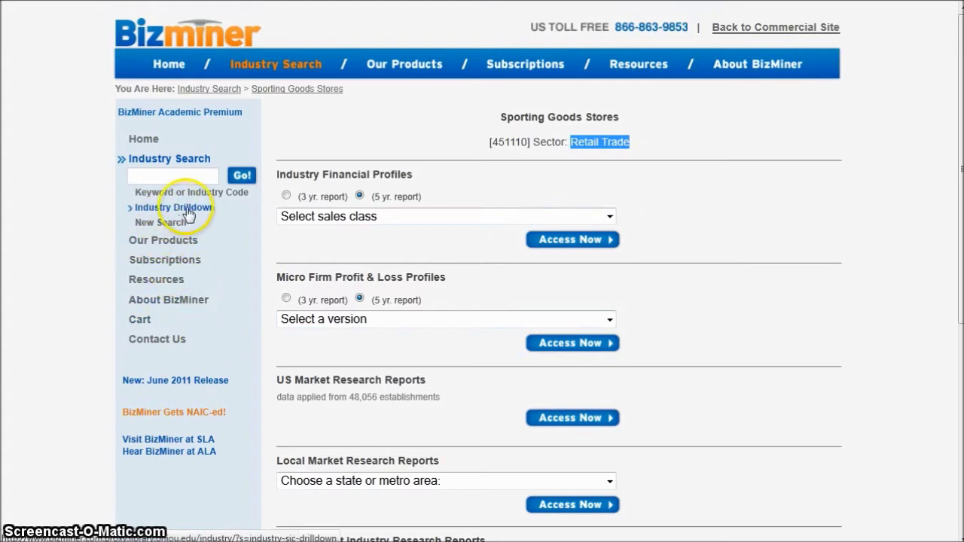
left_click(176, 66)
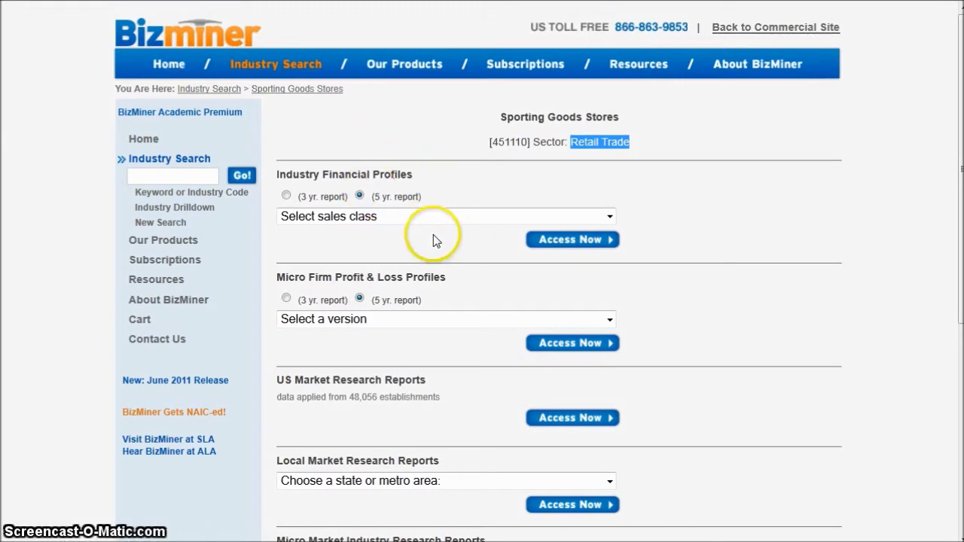
left_click(171, 66)
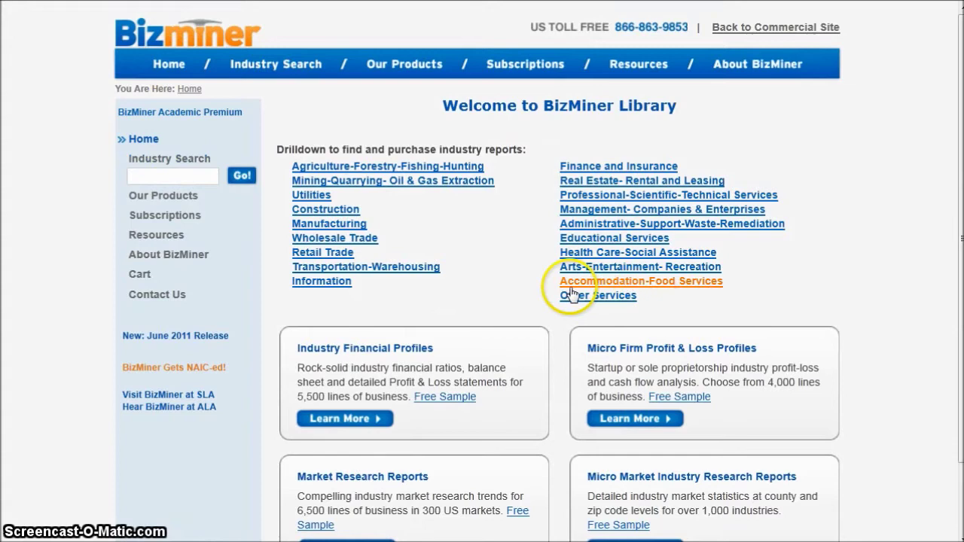
Step: Drill from Retail Trade into segment 451, then into 451110 Sporting Goods Stores
left_click(341, 256)
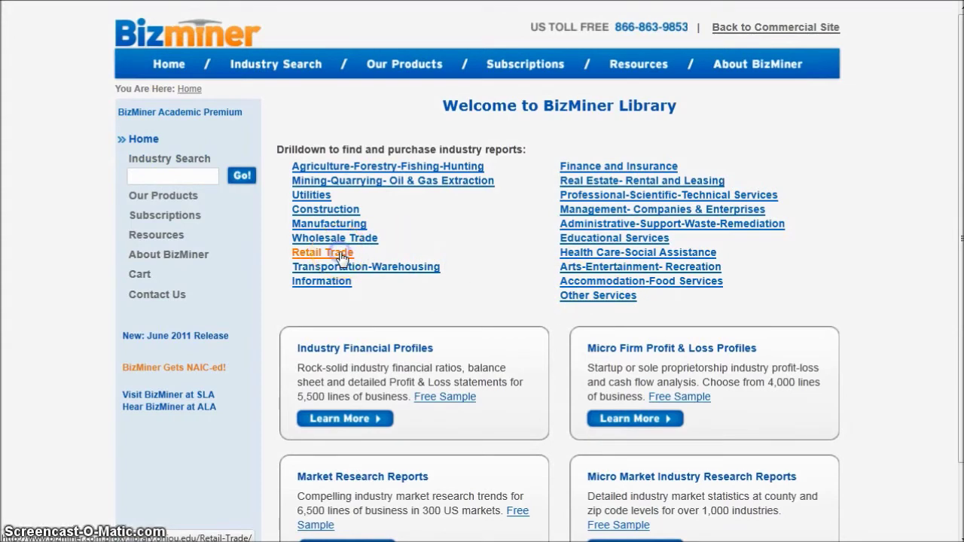
scroll(577, 264, "down", 2)
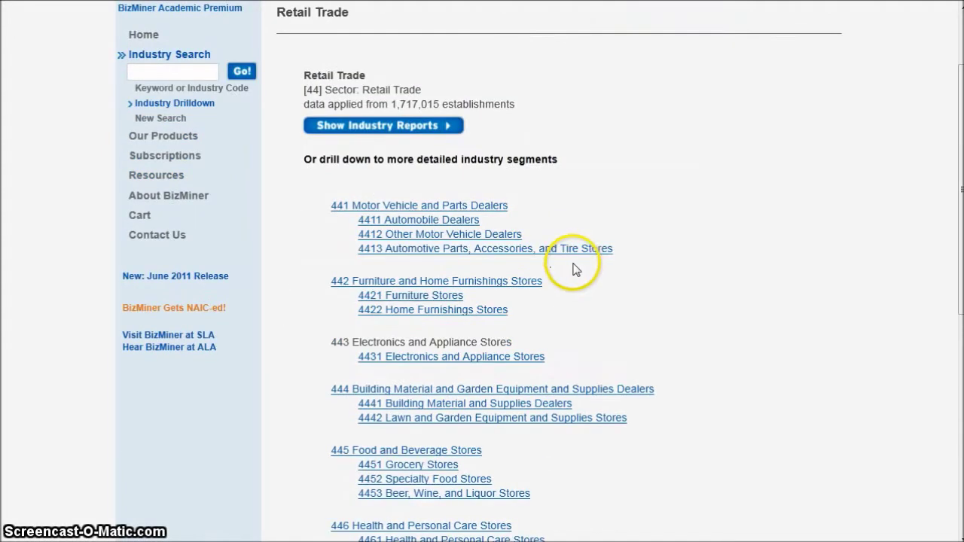
scroll(577, 268, "down", 1)
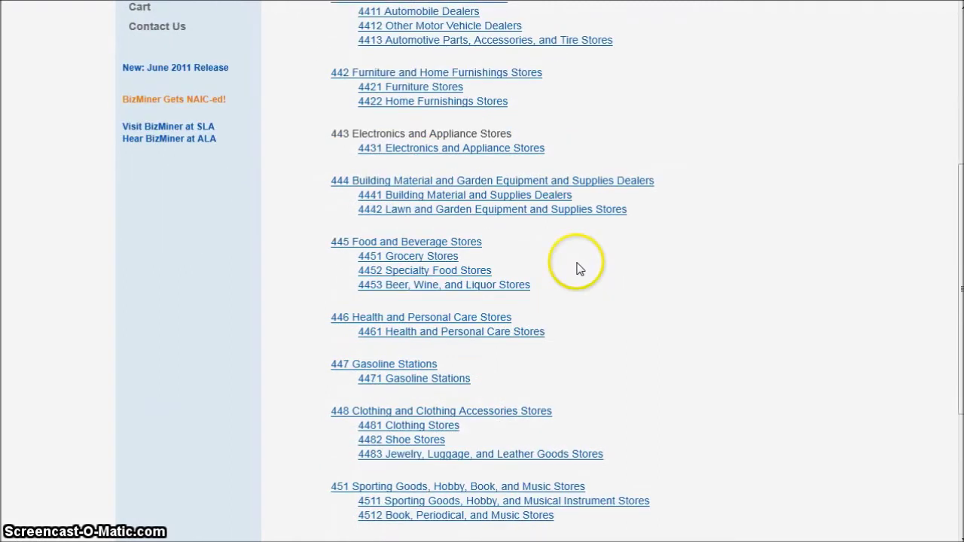
scroll(577, 268, "down", 1)
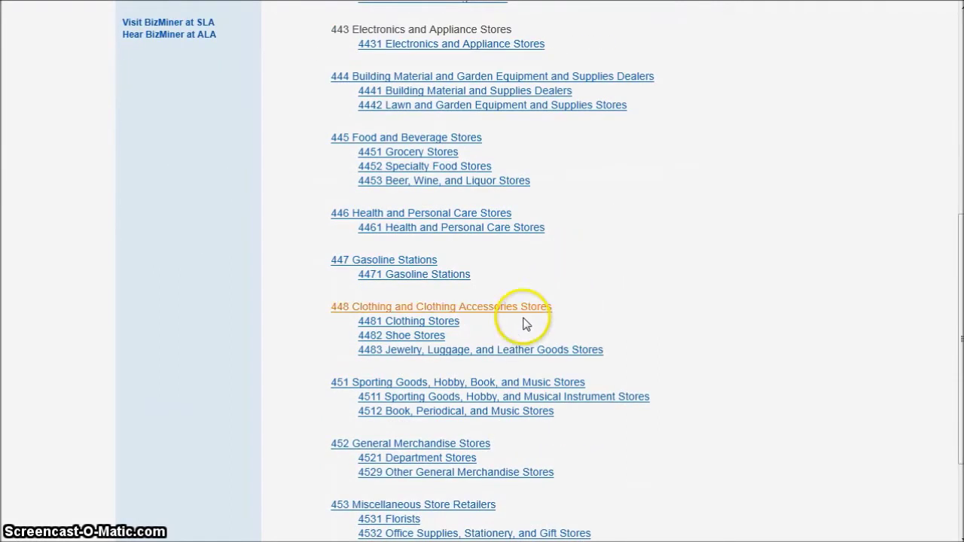
left_click(456, 386)
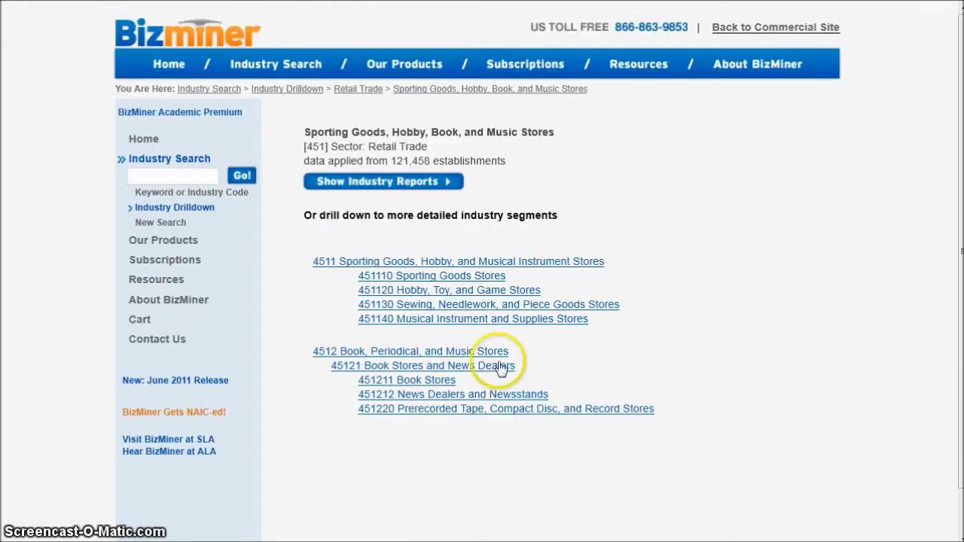
left_click(455, 279)
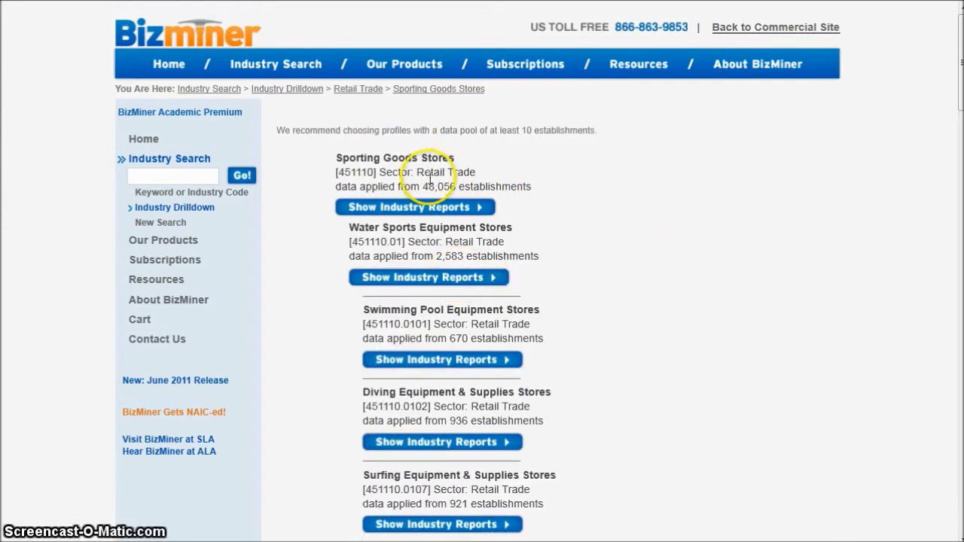
Step: Highlight the establishment counts for Sporting Goods Stores (48,056) and Water Sports (2,583)
left_click_drag(421, 187, 547, 191)
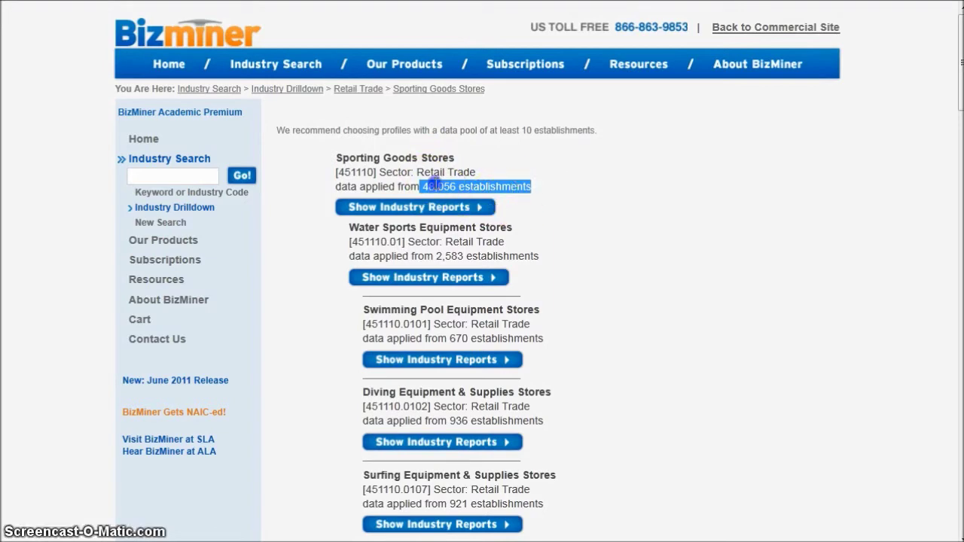
left_click_drag(422, 186, 484, 207)
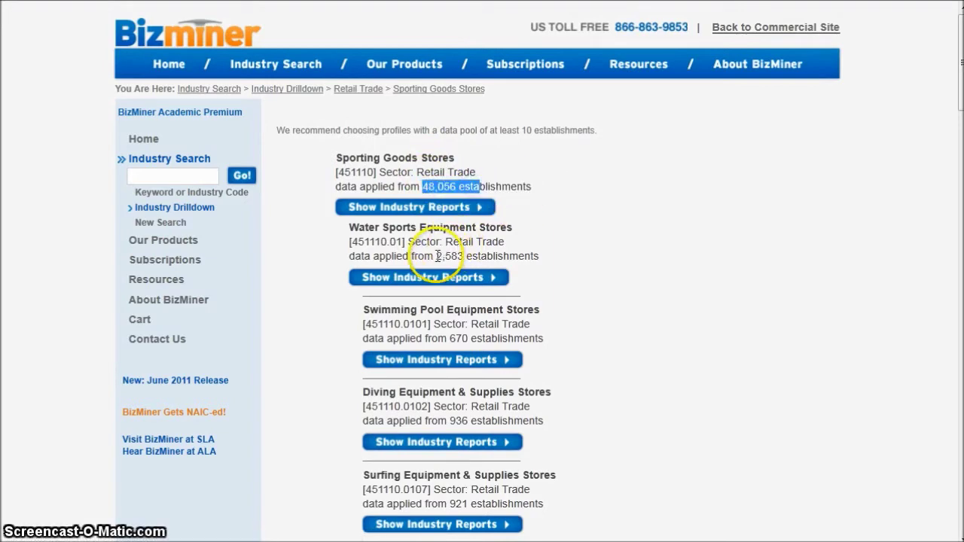
left_click_drag(436, 256, 497, 234)
scroll(459, 258, "down", 3)
left_click(631, 232)
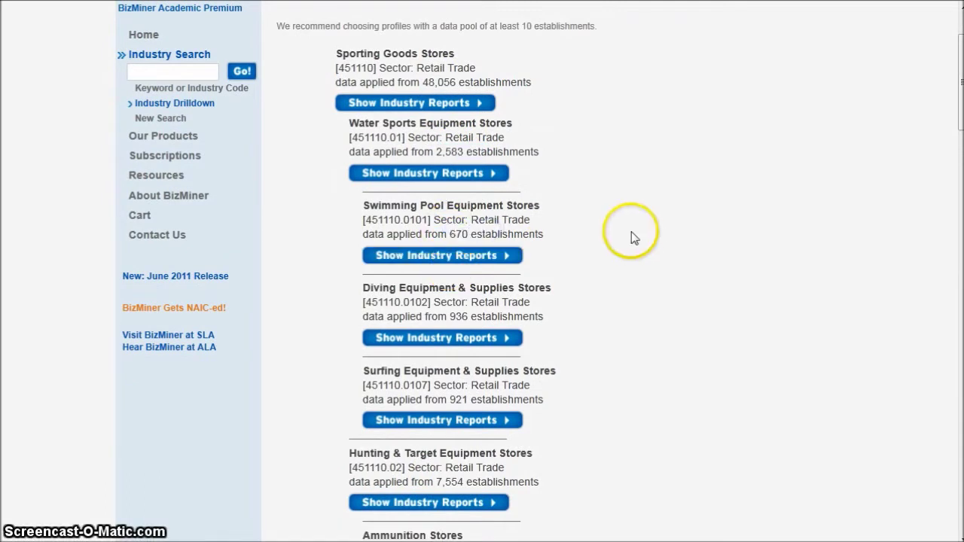
Step: Scroll down to Hiking & Camping Equipment Stores (451110.03) and open its industry reports
scroll(631, 235, "down", 3)
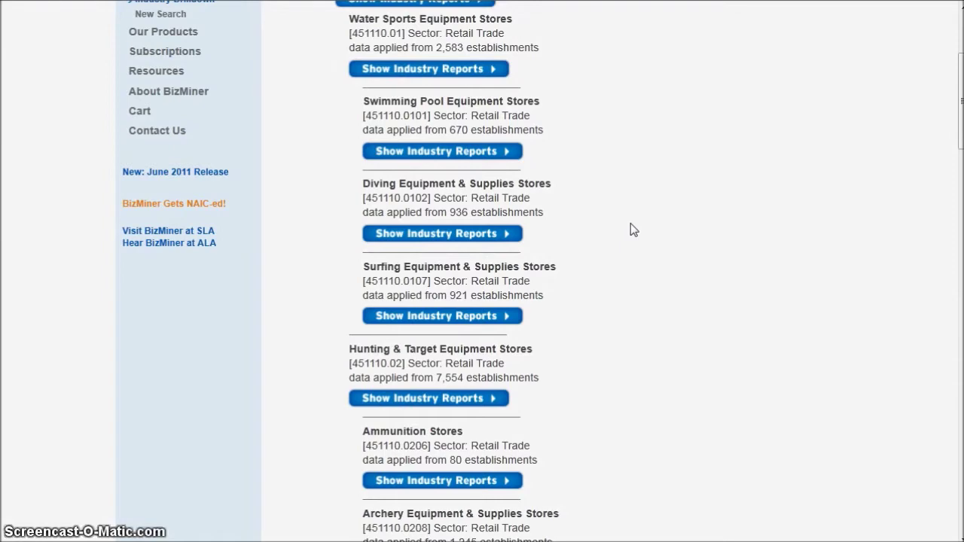
scroll(512, 199, "up", 6)
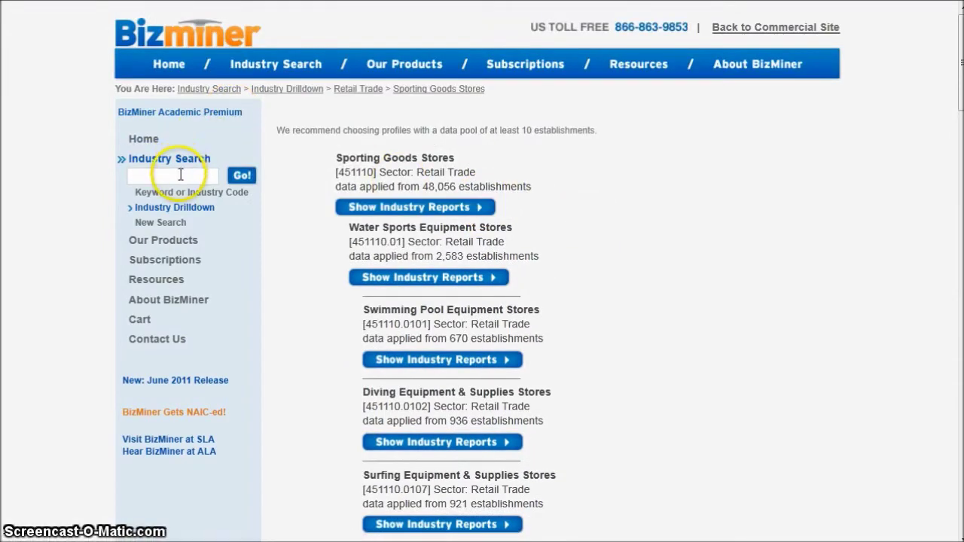
scroll(663, 256, "down", 3)
scroll(655, 242, "down", 3)
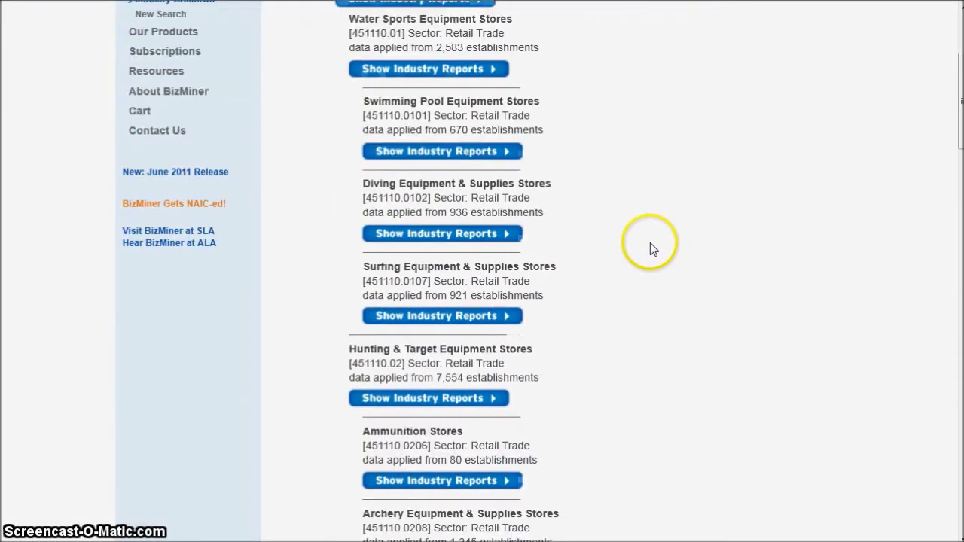
scroll(651, 243, "down", 3)
scroll(650, 241, "down", 3)
scroll(649, 242, "down", 3)
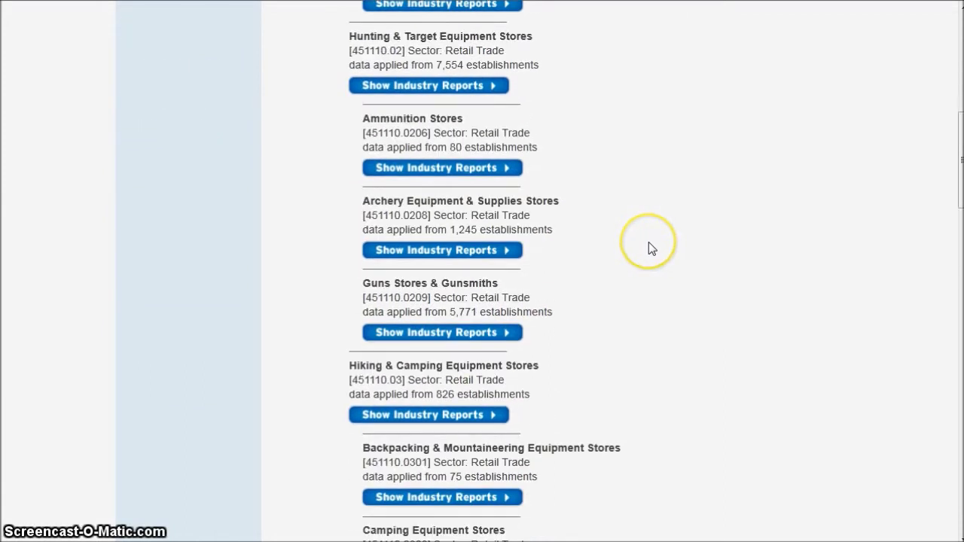
left_click(431, 417)
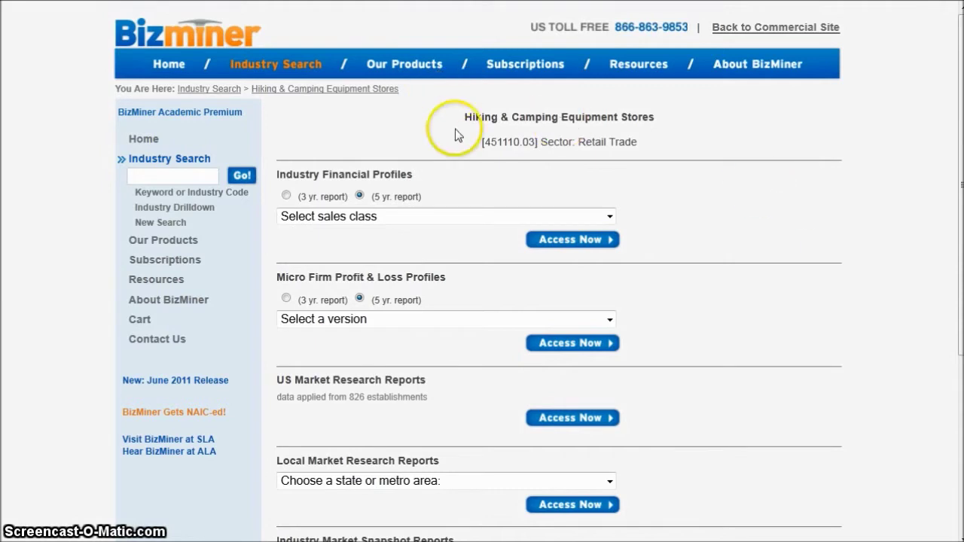
left_click(510, 142)
double_click(530, 141)
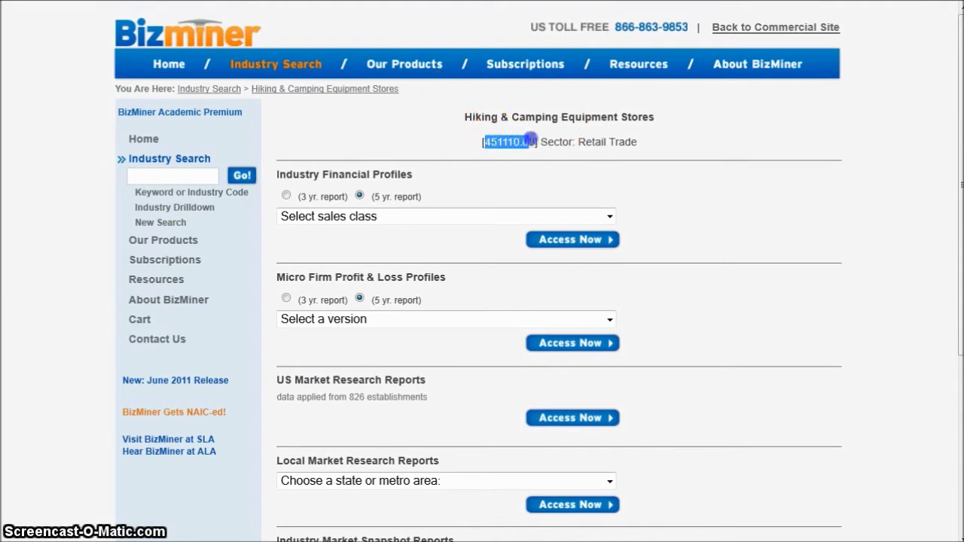
left_click(704, 133)
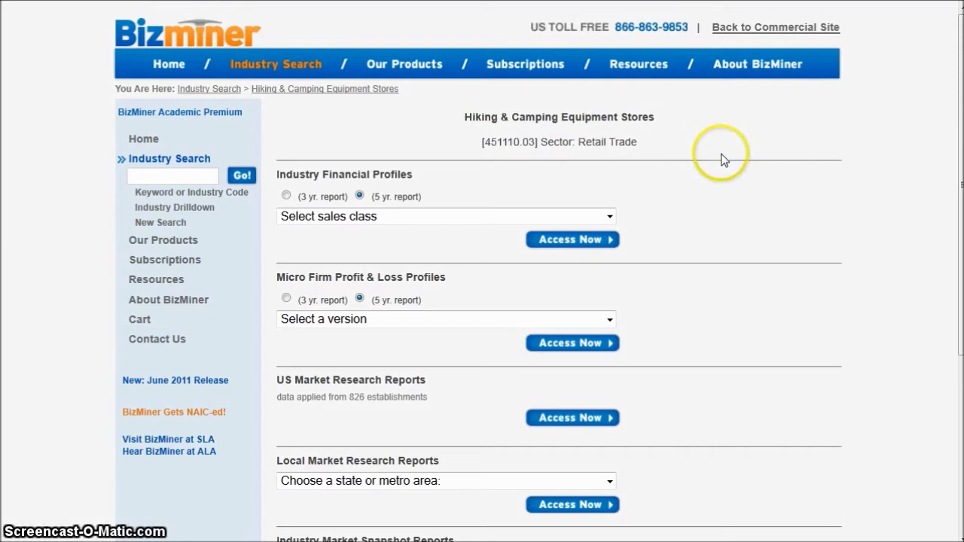
scroll(722, 159, "down", 3)
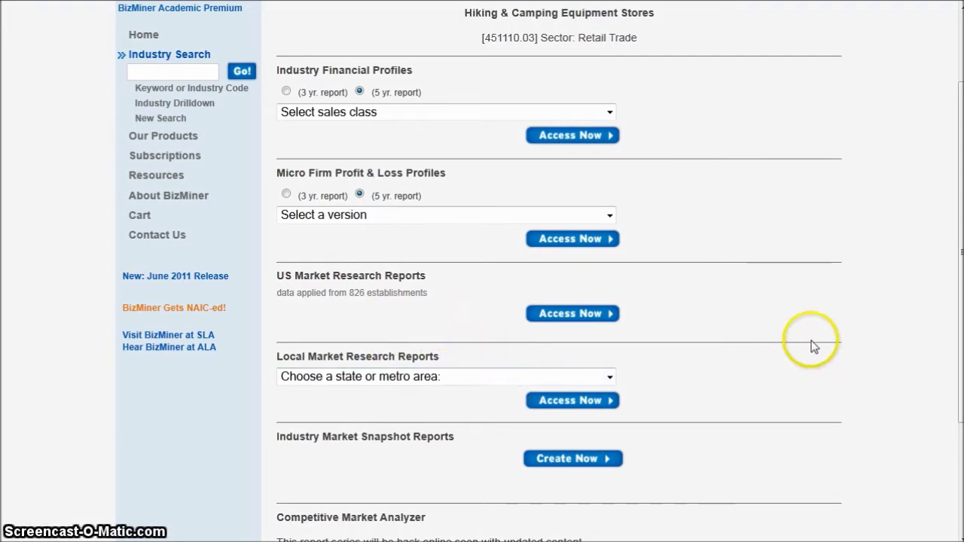
scroll(809, 338, "down", 2)
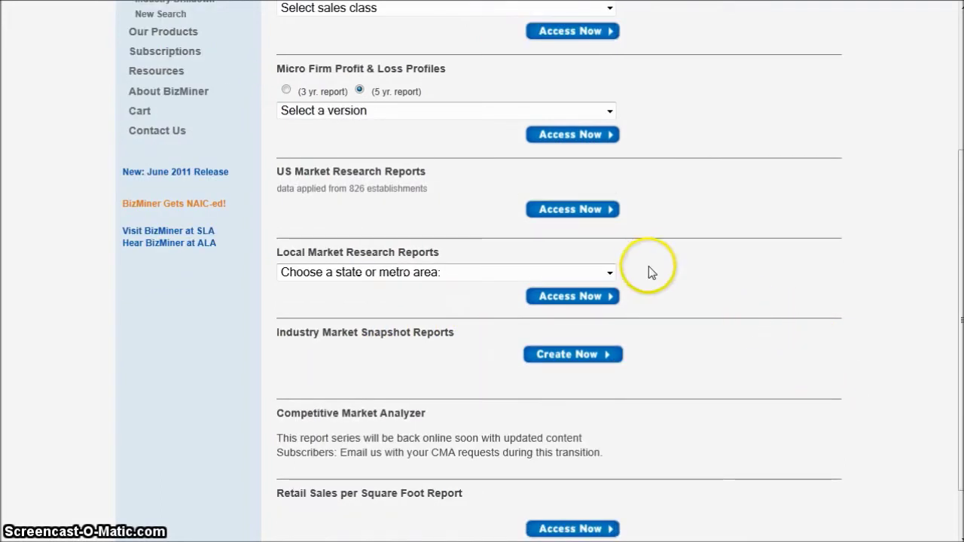
Step: Request the Local Market Research report for Ohio (20 establishments) with Access Now
left_click(610, 275)
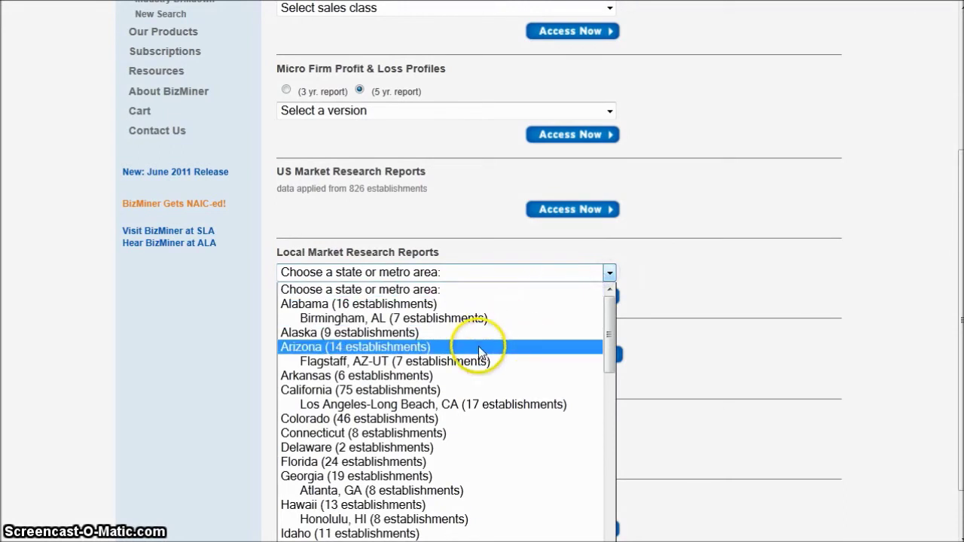
scroll(452, 339, "down", 8)
scroll(422, 471, "down", 1)
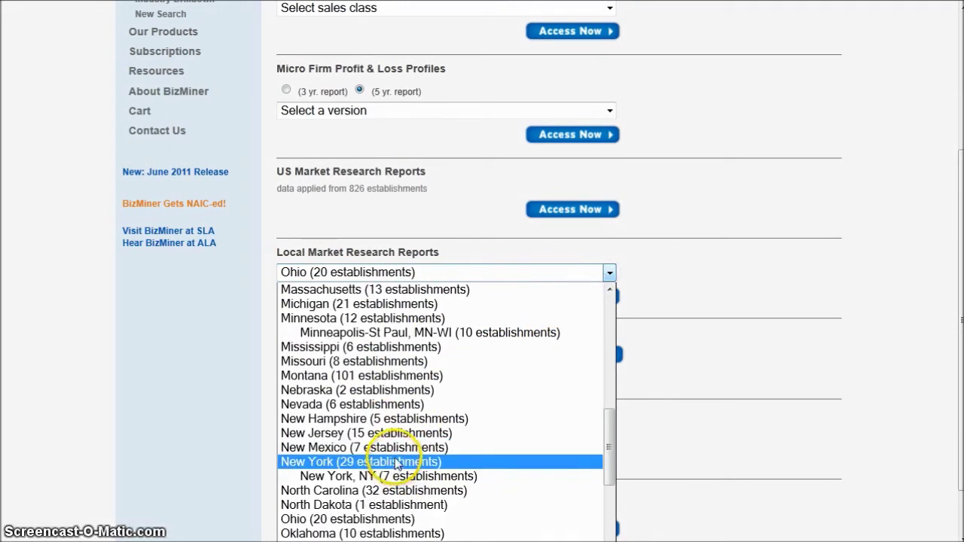
left_click(356, 520)
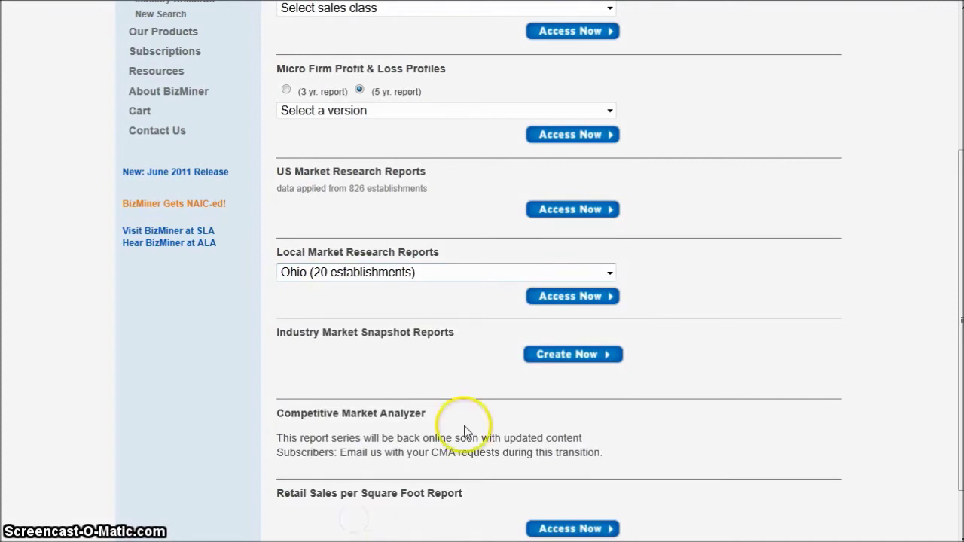
left_click(575, 298)
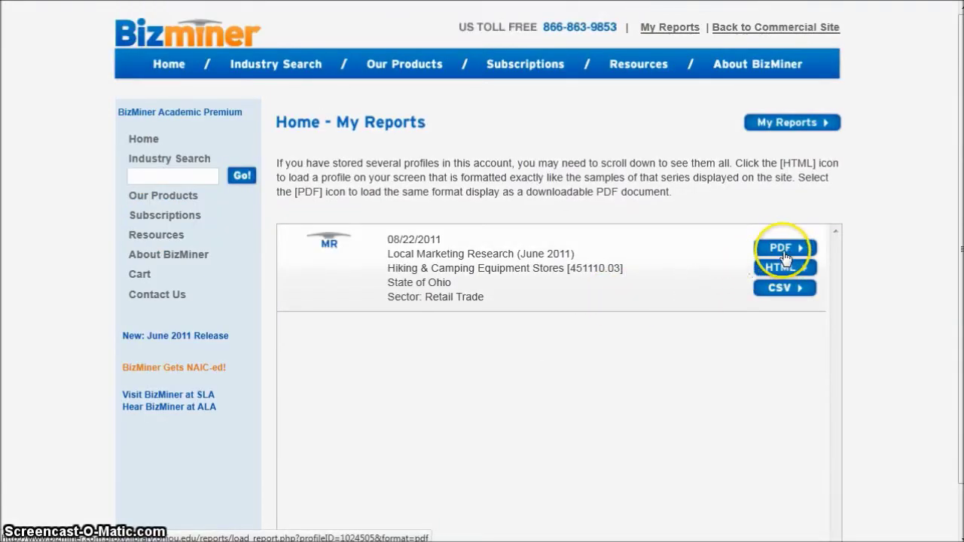
Step: Request the PDF version of the Ohio Local Marketing Research report
left_click(784, 255)
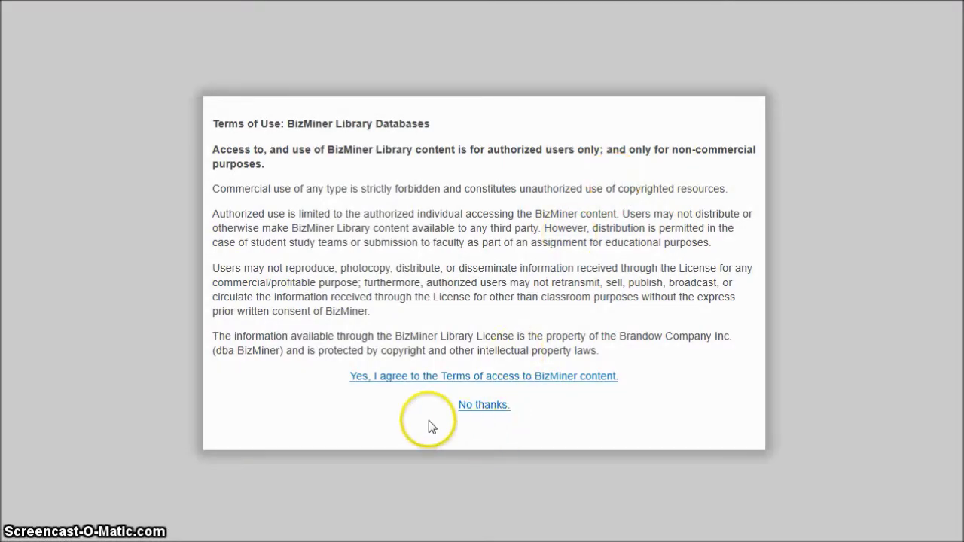
Step: Agree to the Terms of access to BizMiner content
left_click(435, 381)
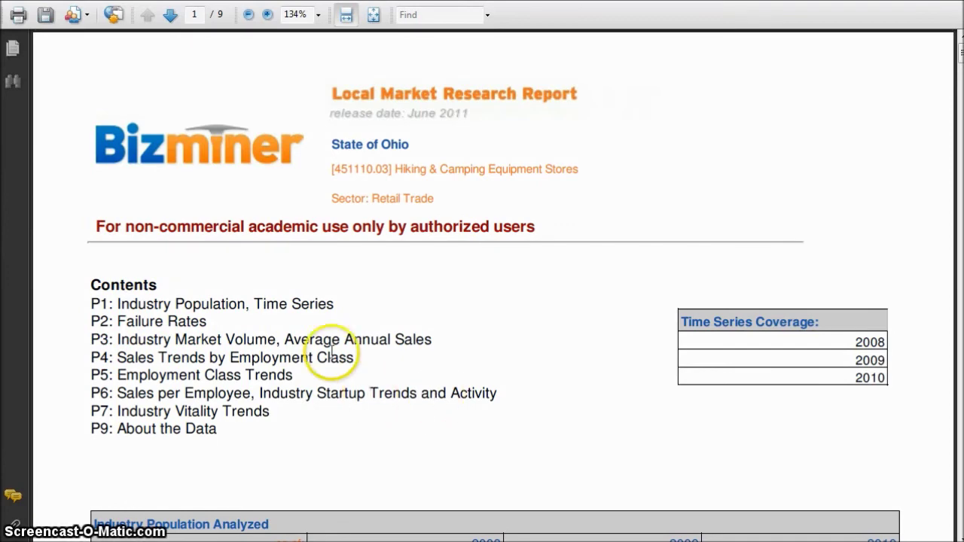
Step: Scroll through pages 1 and 2, covering the Industry Population and Failure Rates tables
scroll(351, 300, "down", 1)
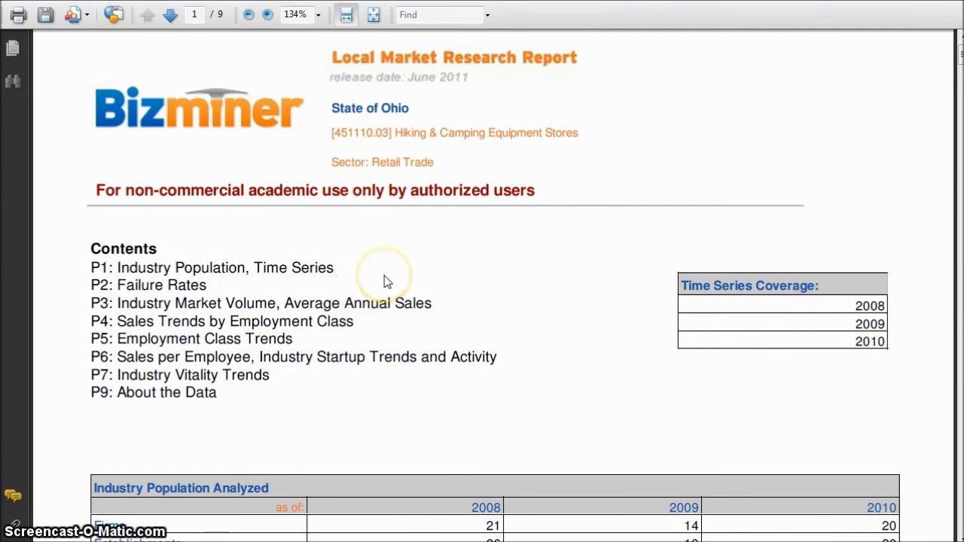
scroll(385, 279, "down", 1)
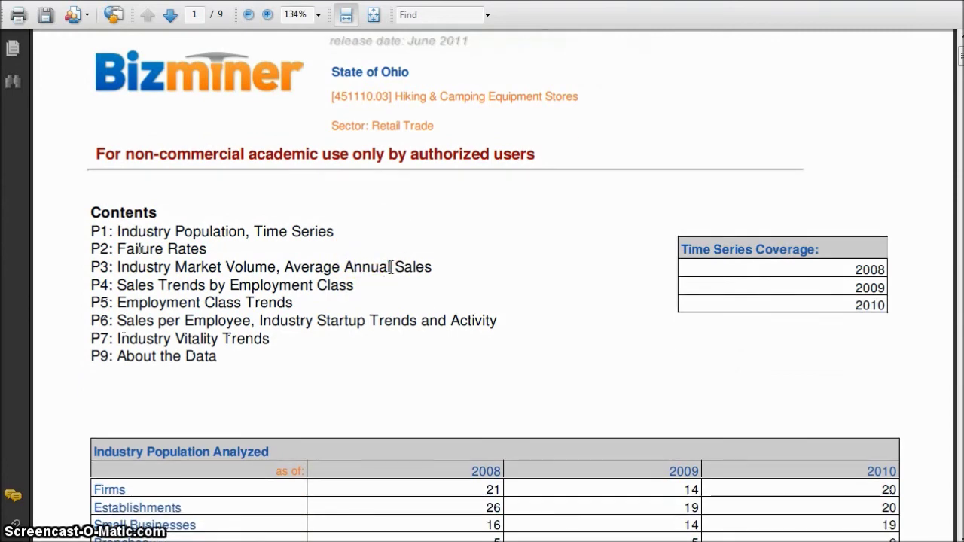
scroll(390, 267, "down", 4)
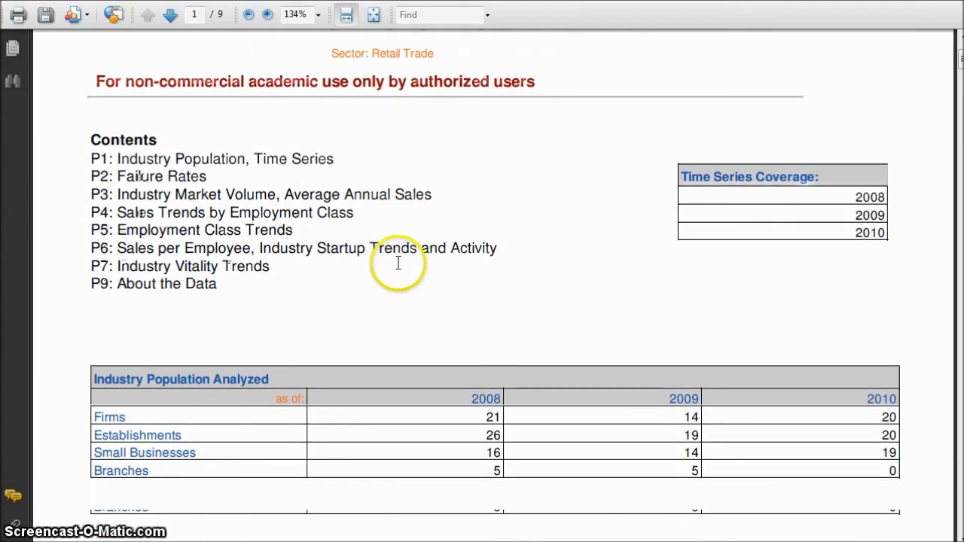
scroll(407, 266, "down", 2)
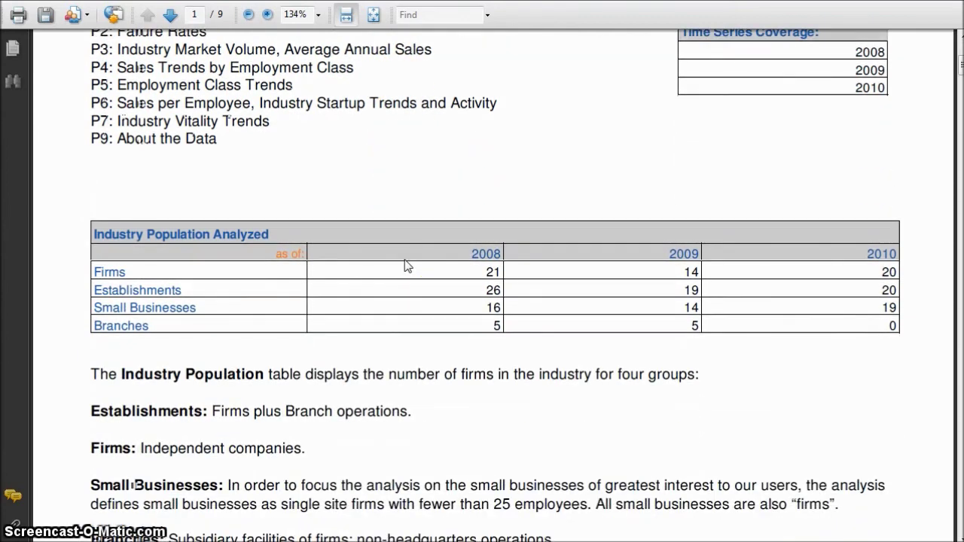
scroll(407, 266, "down", 2)
scroll(404, 259, "down", 5)
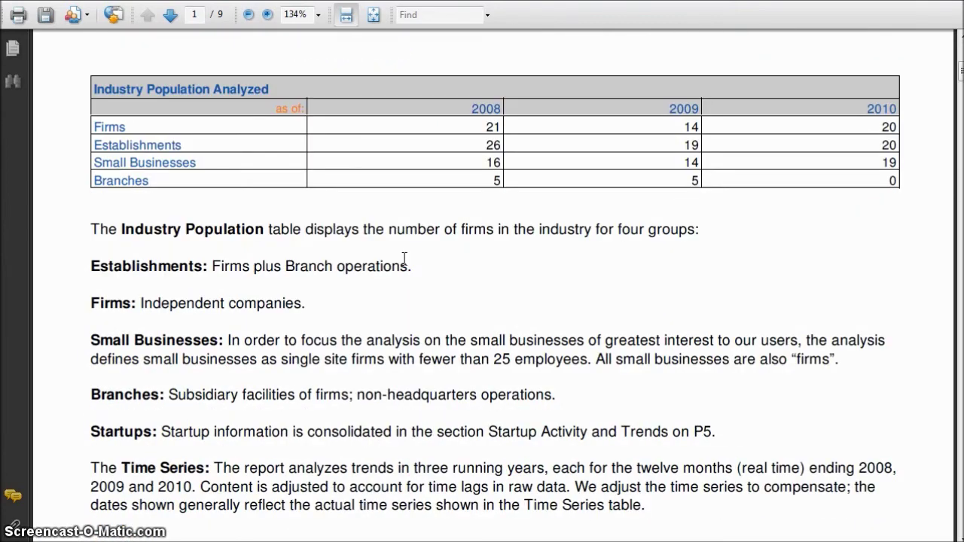
scroll(404, 259, "down", 6)
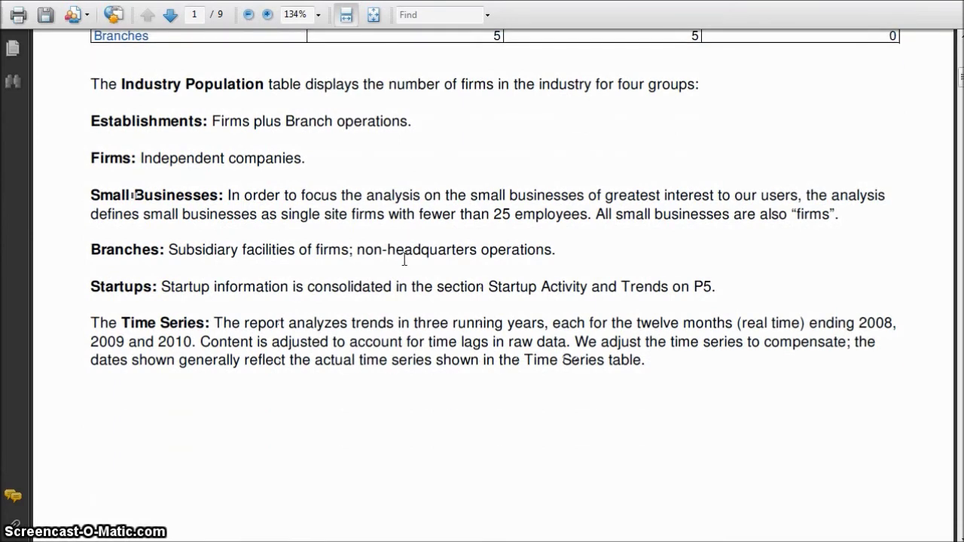
scroll(409, 264, "down", 10)
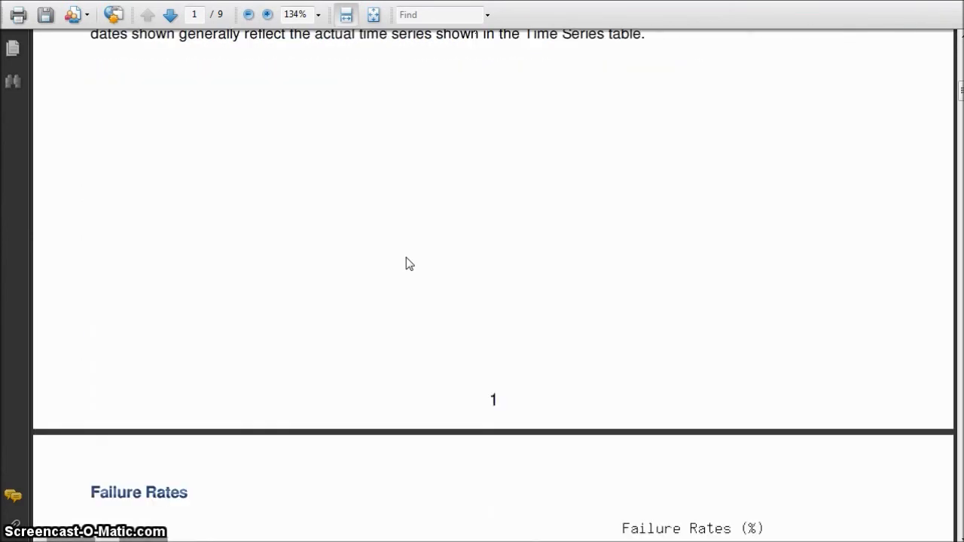
scroll(409, 262, "down", 2)
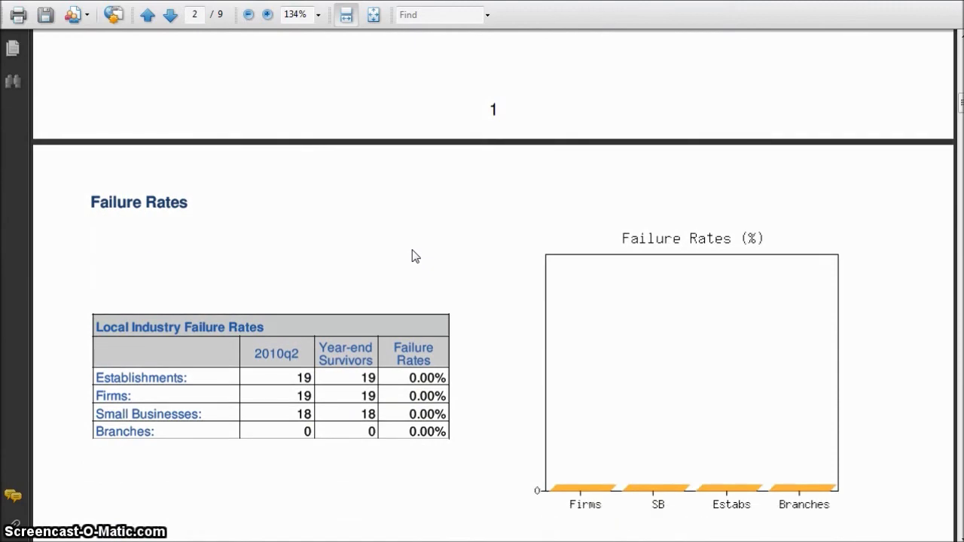
scroll(413, 256, "down", 7)
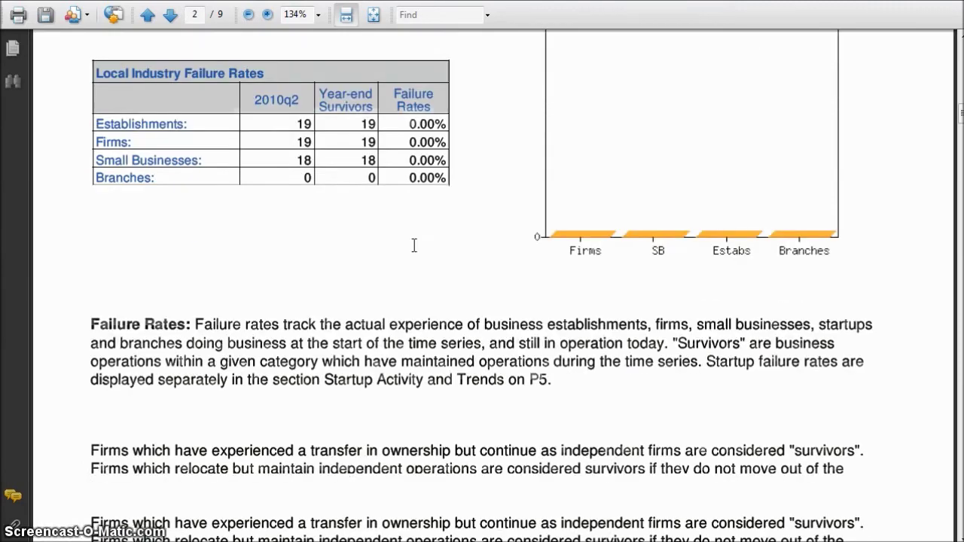
scroll(414, 246, "down", 7)
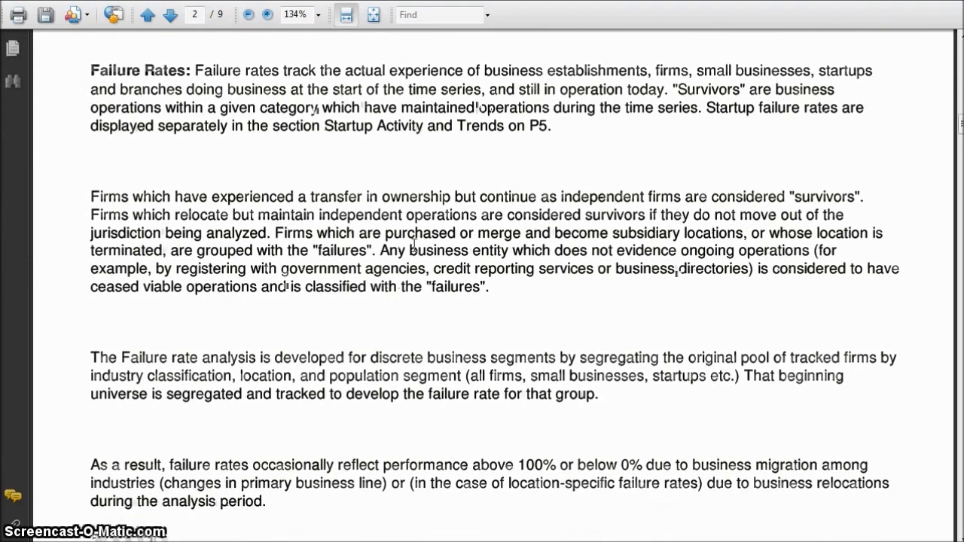
scroll(413, 245, "down", 12)
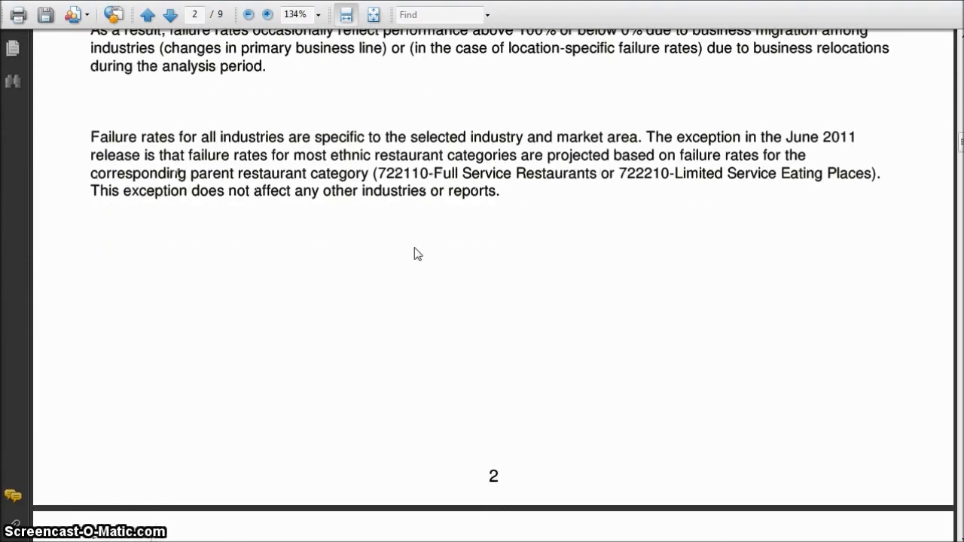
scroll(415, 252, "down", 7)
Step: Continue to page 3's Annual Market Volume table for 2008–2010
left_click(540, 260)
scroll(541, 259, "down", 2)
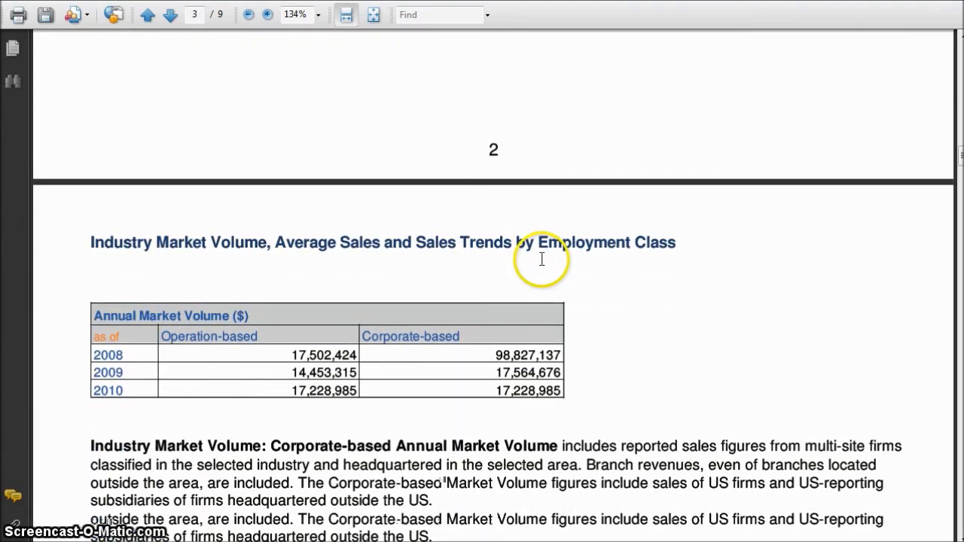
scroll(603, 273, "down", 1)
scroll(604, 276, "down", 1)
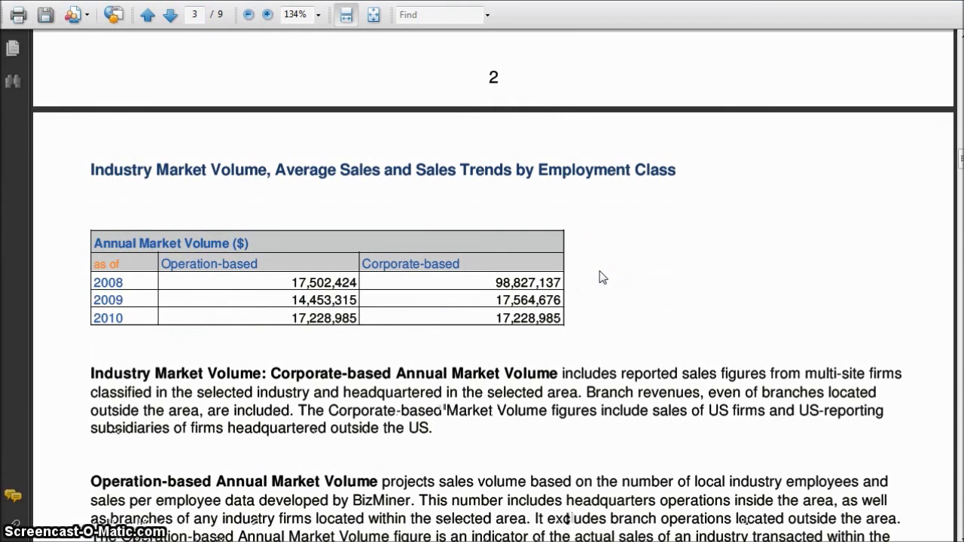
left_click(623, 286)
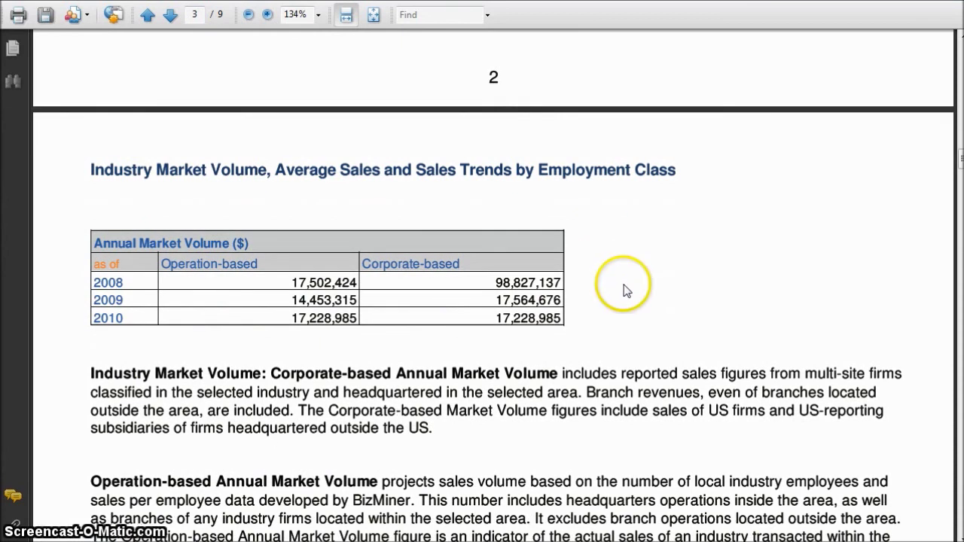